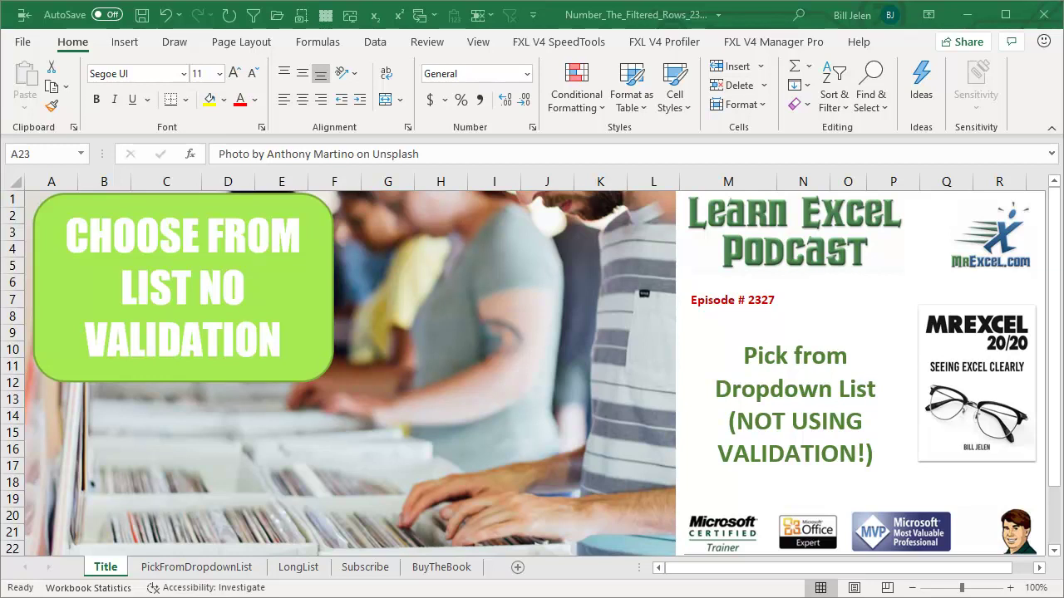
# - Switch to the PickFromDropdownList sheet showing Apple, Banana and Cherry in column C
pyautogui.click(208, 569)
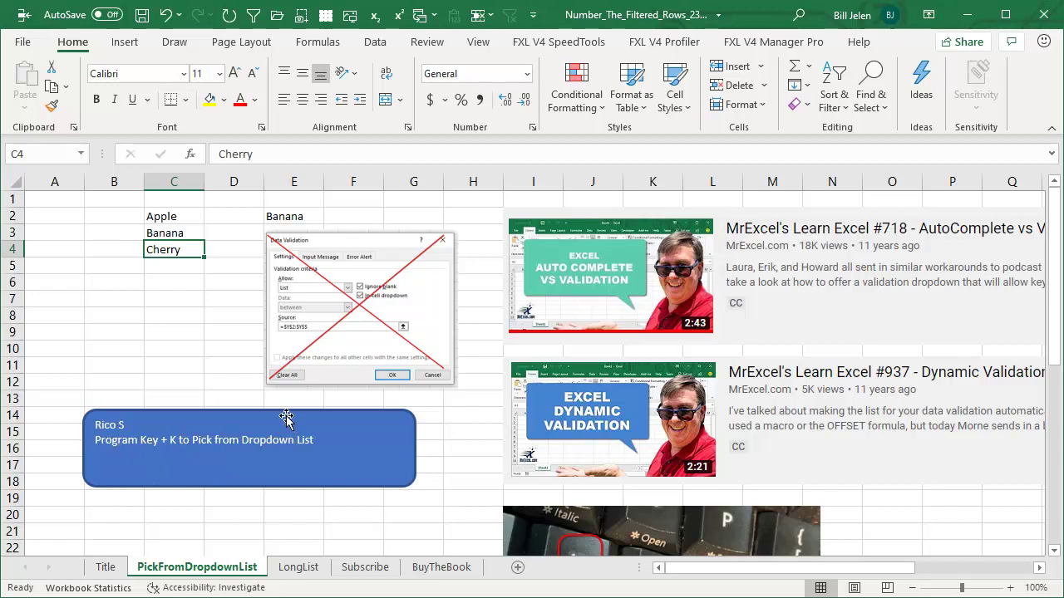
# - Pick Cherry from E2's validation dropdown in place of Banana, then select C5
pyautogui.click(303, 216)
pyautogui.click(331, 218)
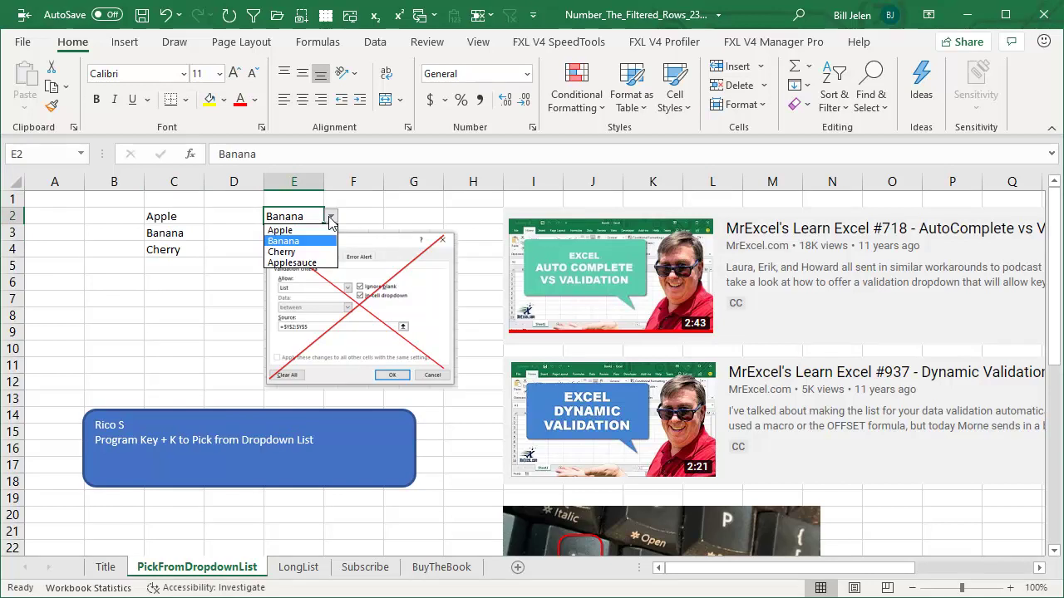
pyautogui.click(287, 249)
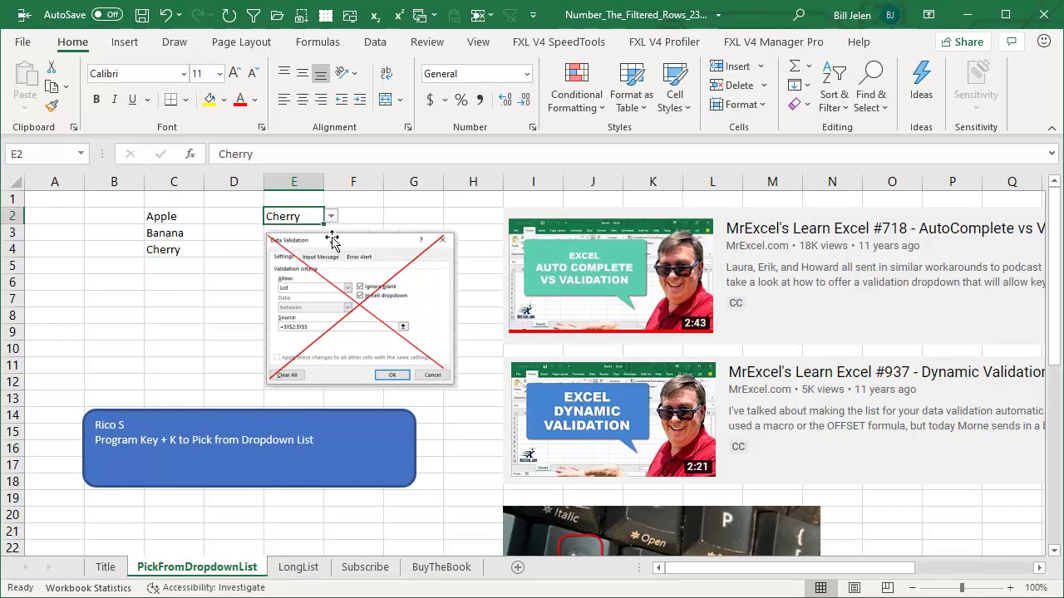
pyautogui.click(162, 266)
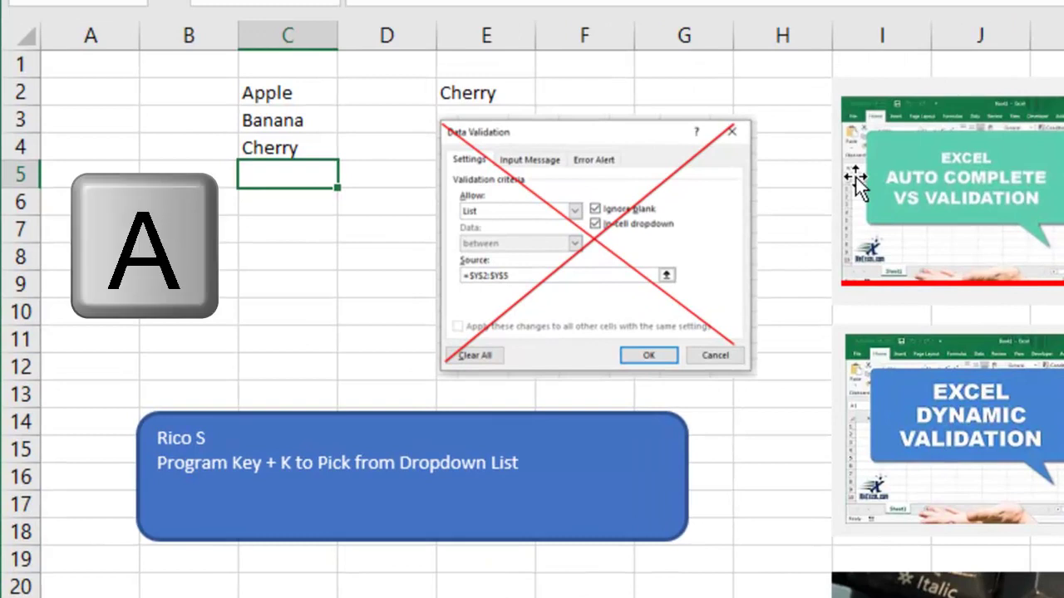
# - Enter Apple, Banana and Cherry in C5:C7 using AutoComplete from first letters
pyautogui.write('Apple')
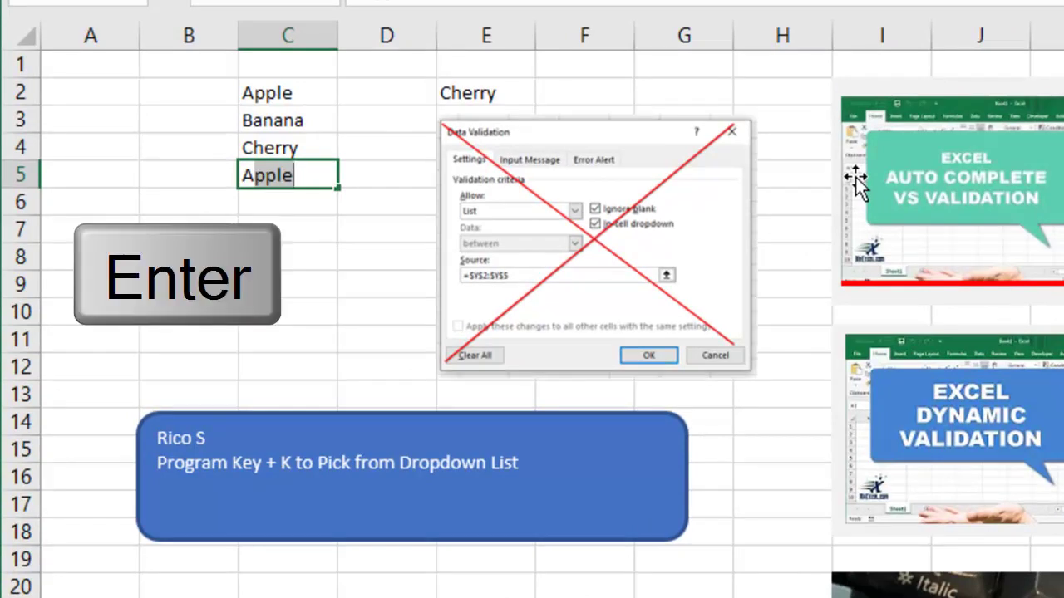
pyautogui.press('Return')
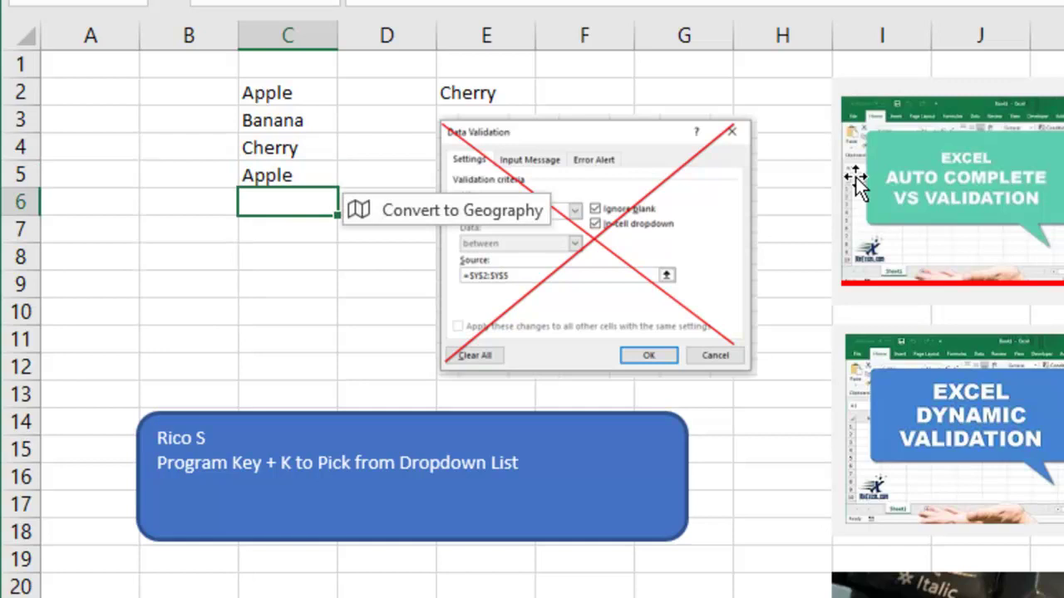
pyautogui.write('Banana')
pyautogui.press('Return')
pyautogui.write('C')
pyautogui.press('Return')
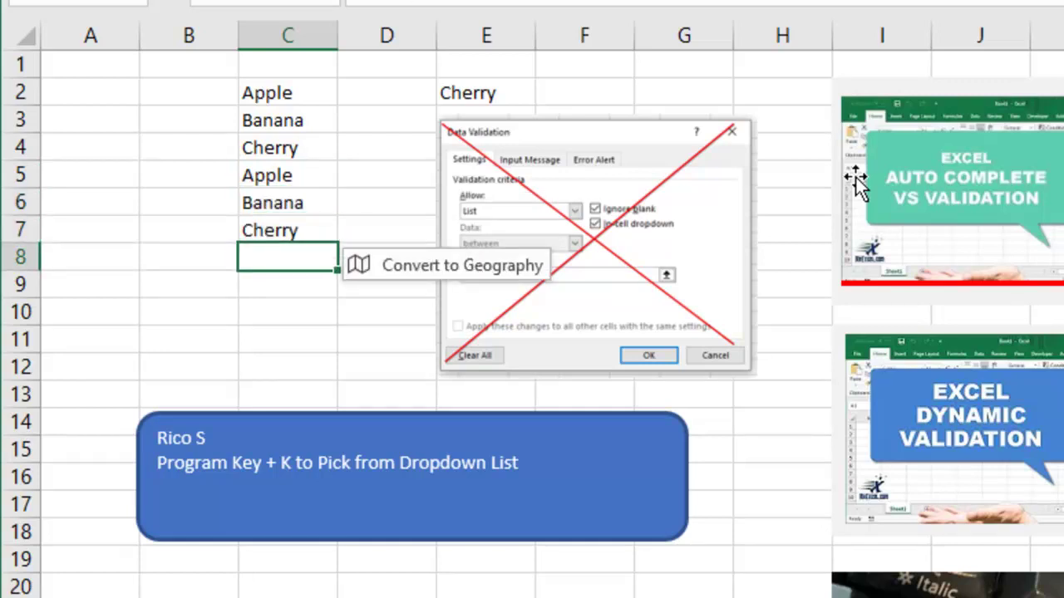
# - Enter Apple Sauce, Banana and Apple Sauce in C8:C10, fixing a typo along the way
pyautogui.write('Apple ')
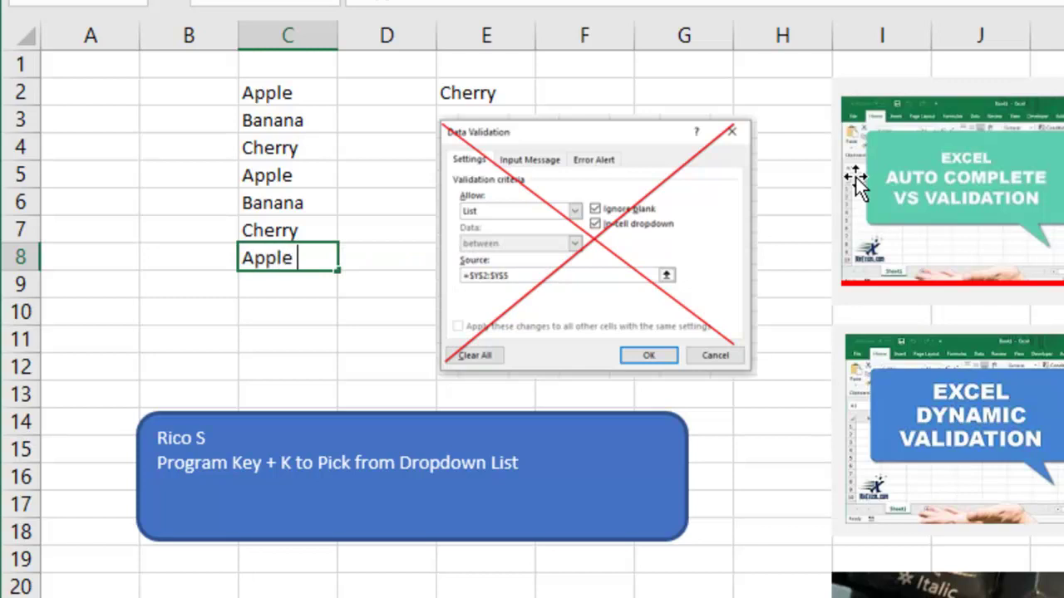
pyautogui.write('Sauce')
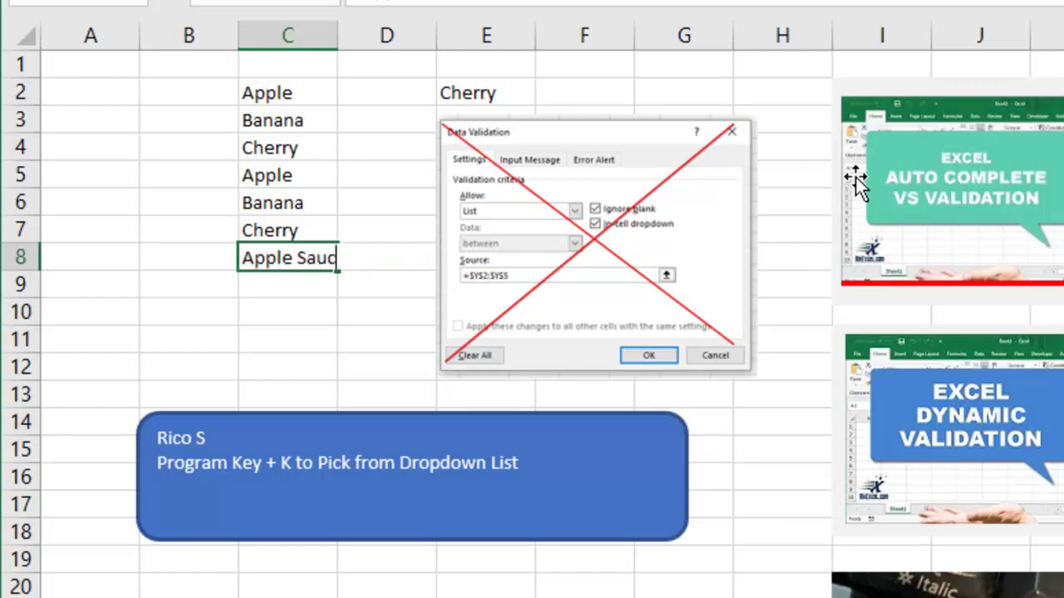
pyautogui.press('Return')
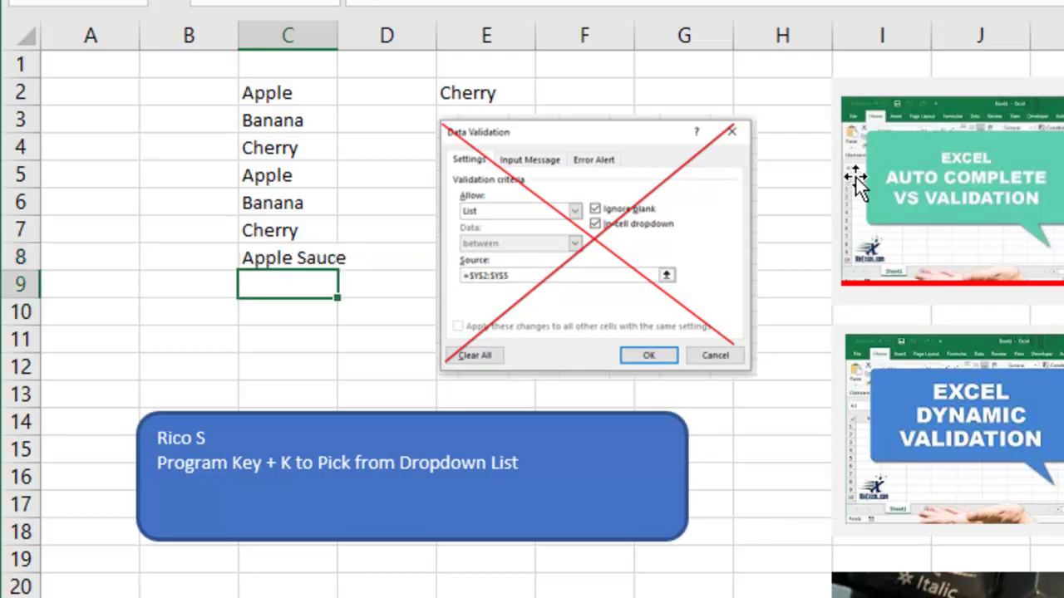
pyautogui.write('Banana')
pyautogui.press('Return')
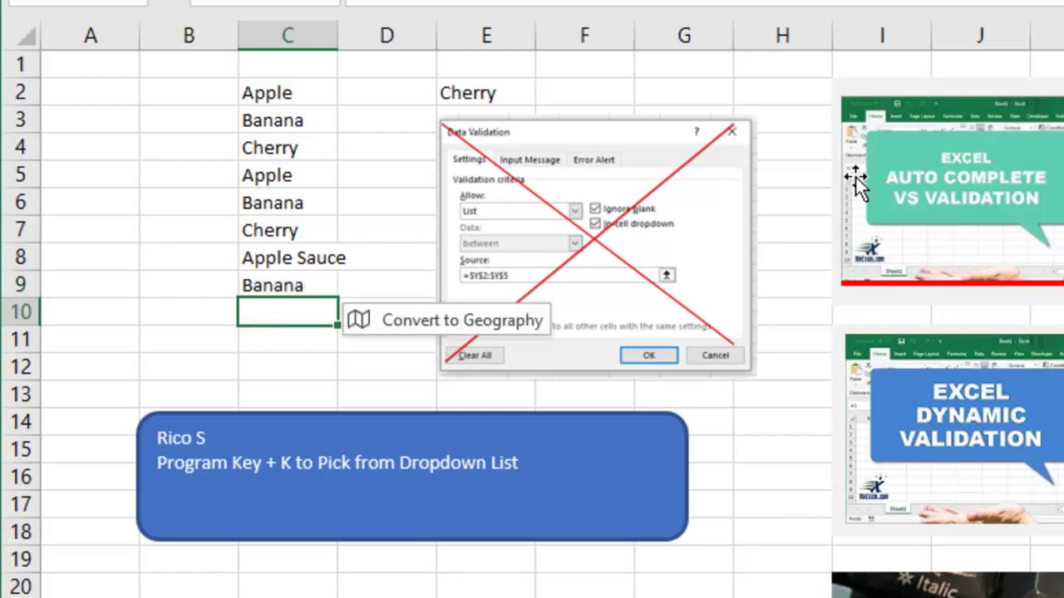
pyautogui.write('A')
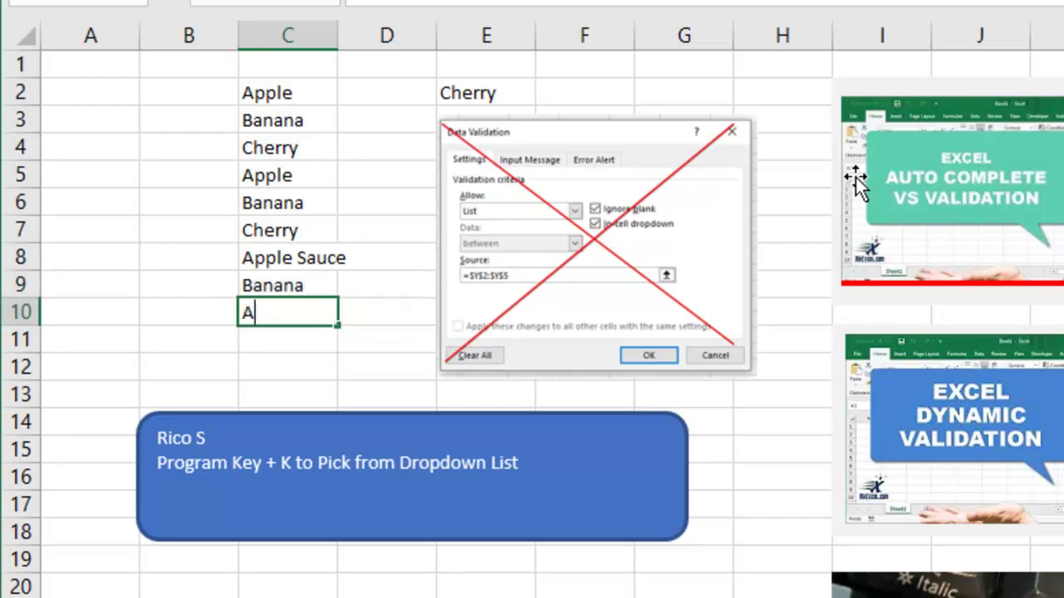
pyautogui.write('pple')
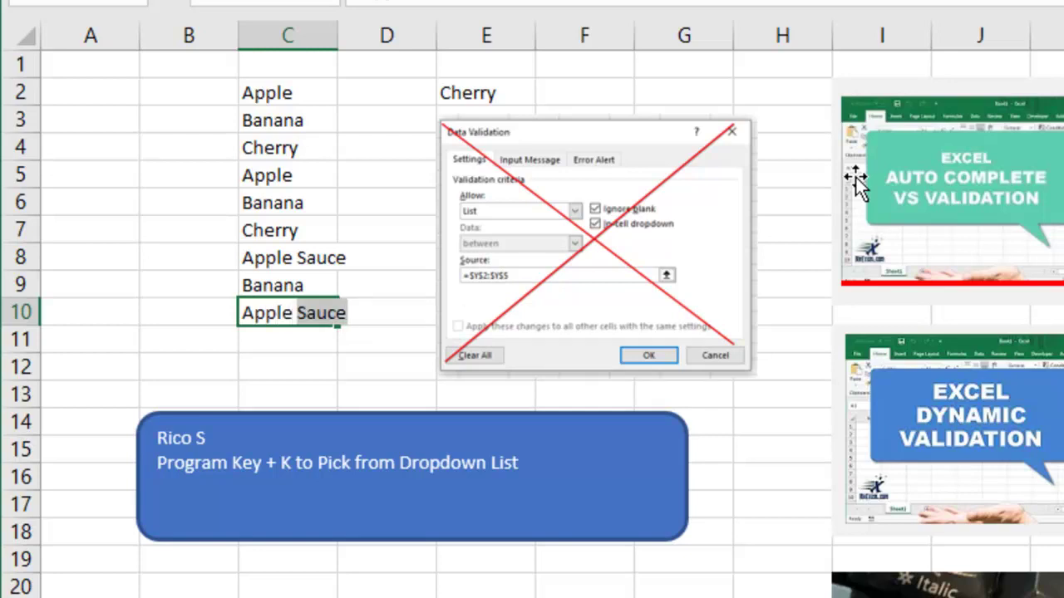
pyautogui.press('Return')
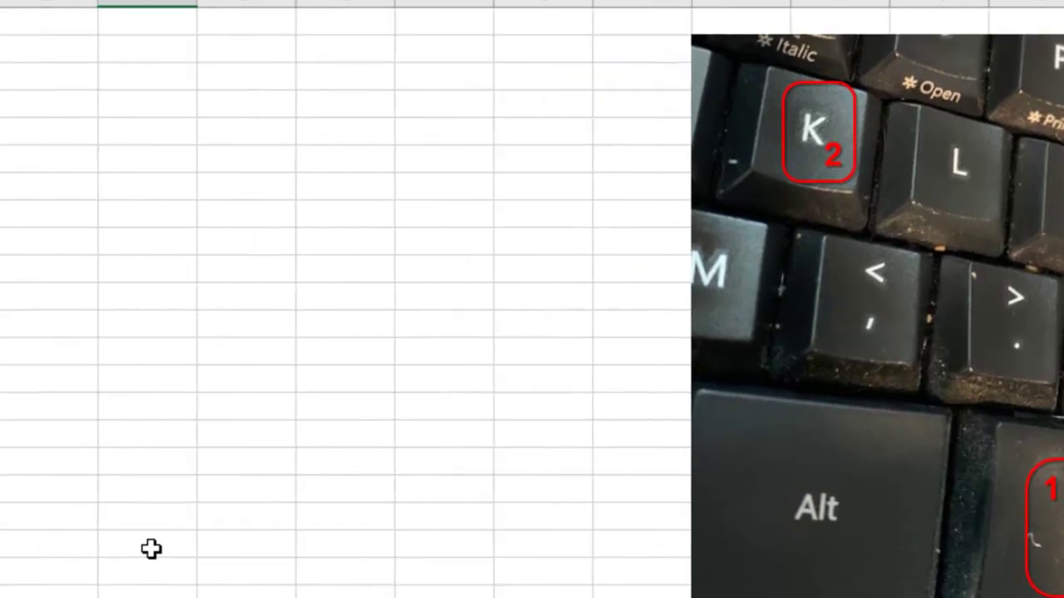
pyautogui.press('Menu')
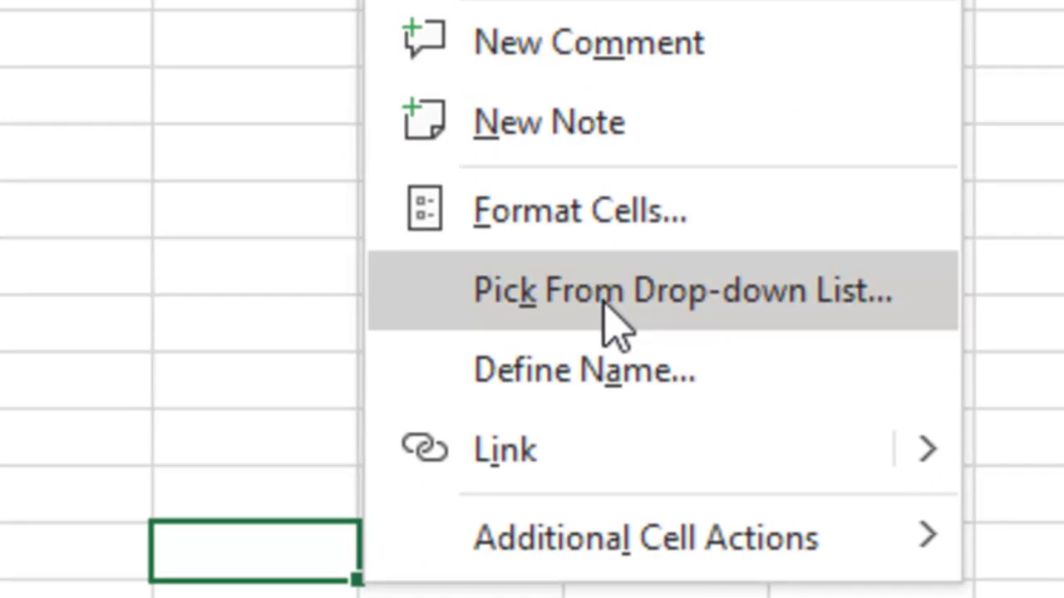
pyautogui.press('Escape')
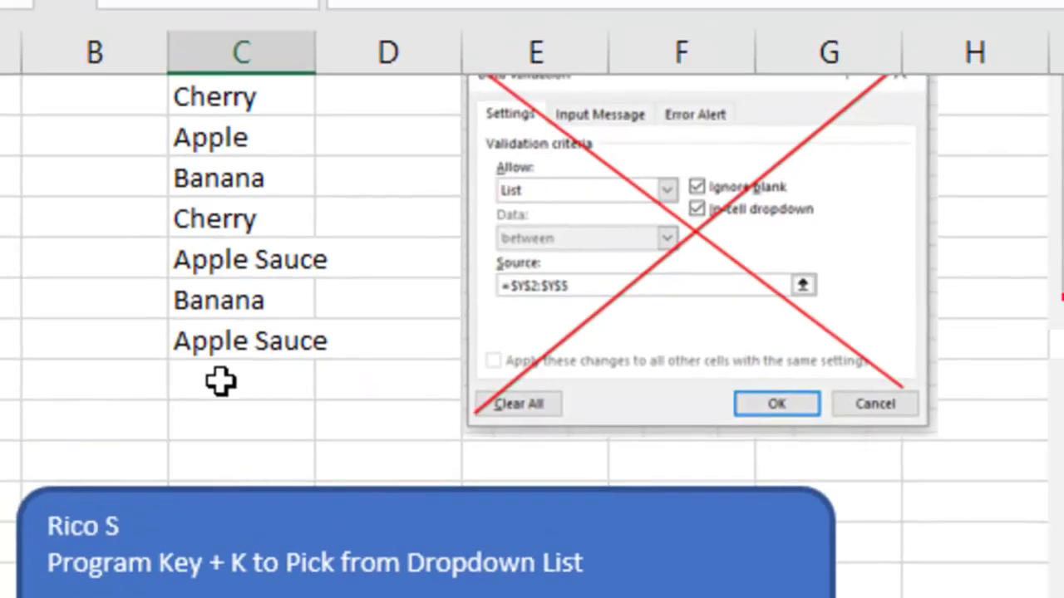
# - Fill C11 with Apple Sauce from the Pick From Drop-down List (Menu+K)
pyautogui.click(220, 381)
pyautogui.press('Menu')
pyautogui.press('k')
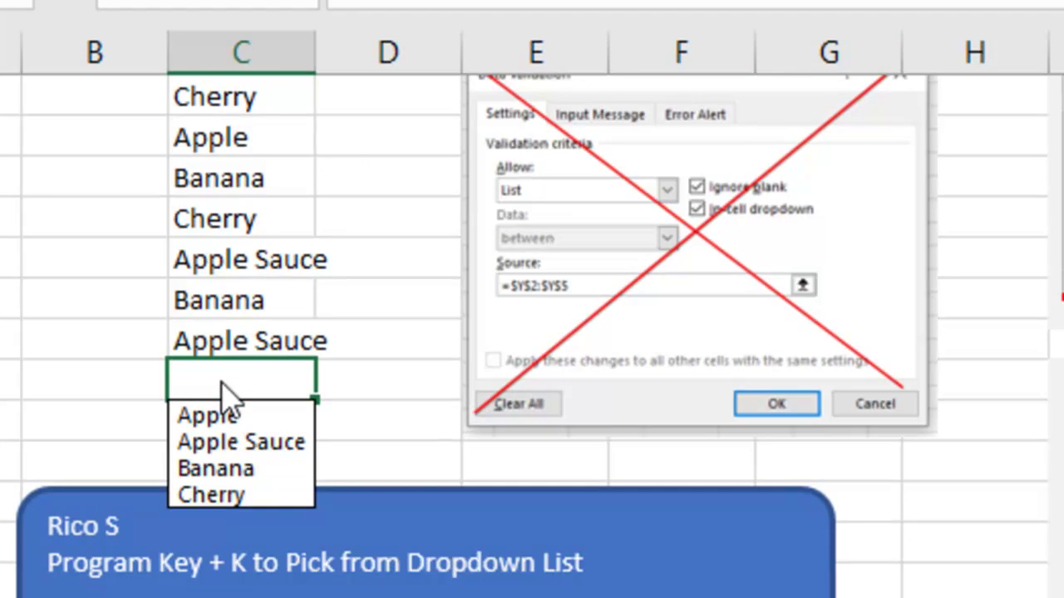
pyautogui.press('Down')
pyautogui.press('Down')
pyautogui.press('Down')
pyautogui.press('Up')
pyautogui.press('Up')
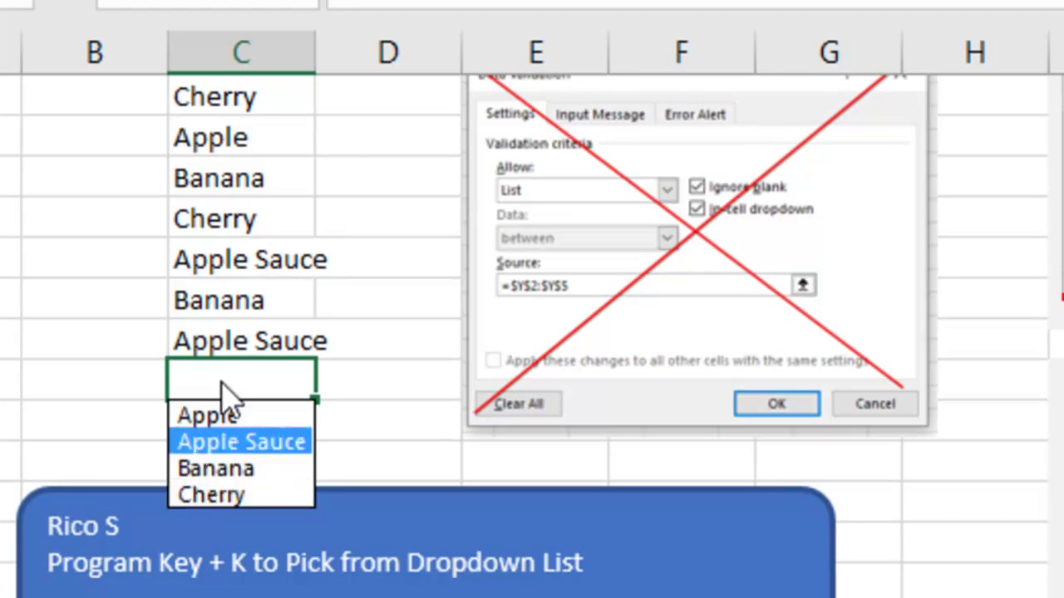
pyautogui.press('Down')
pyautogui.press('Down')
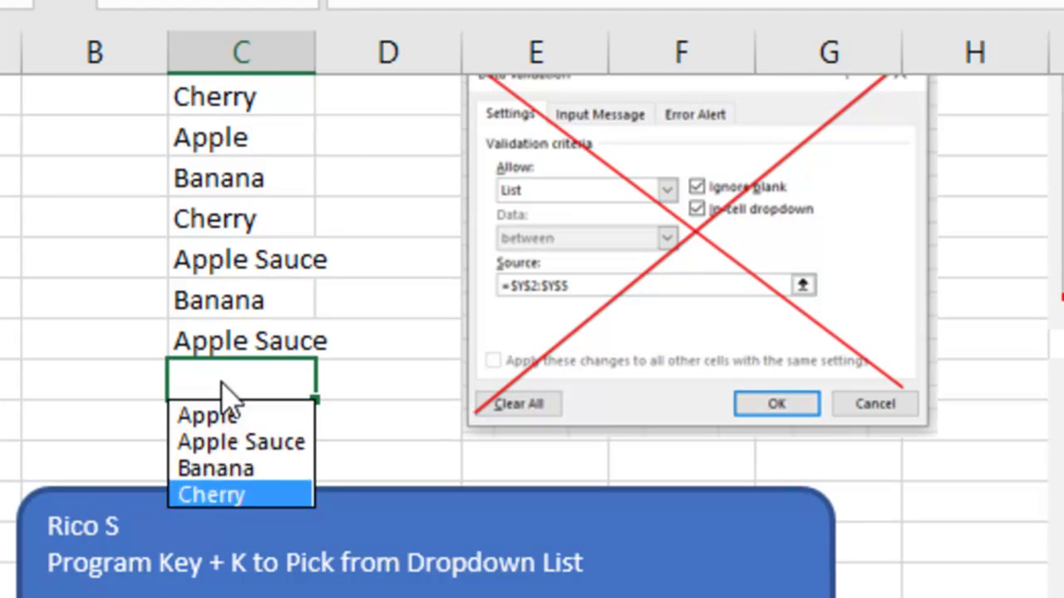
pyautogui.press('Up')
pyautogui.press('Up')
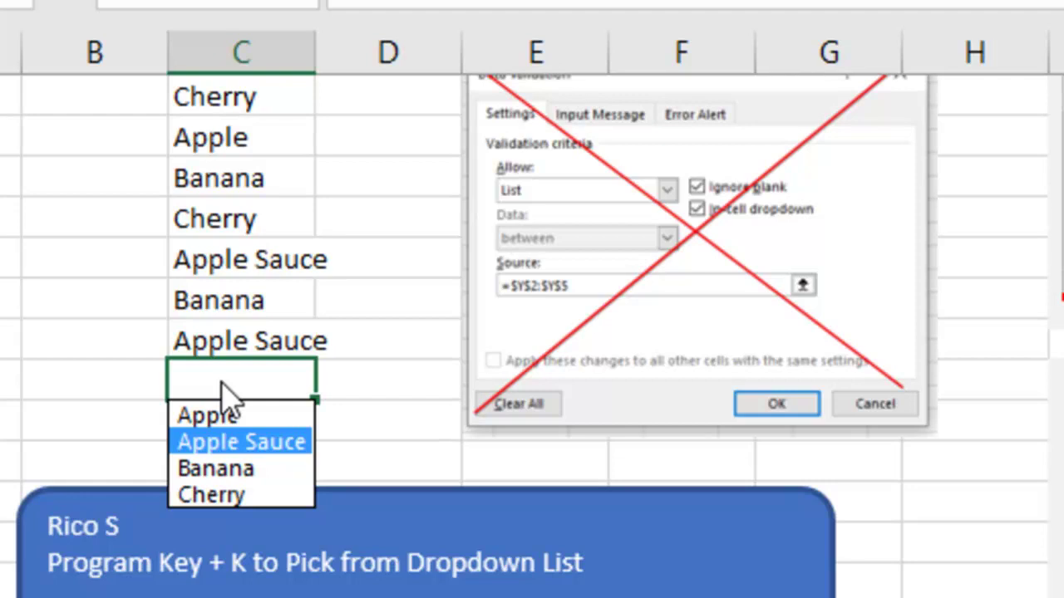
pyautogui.press('Return')
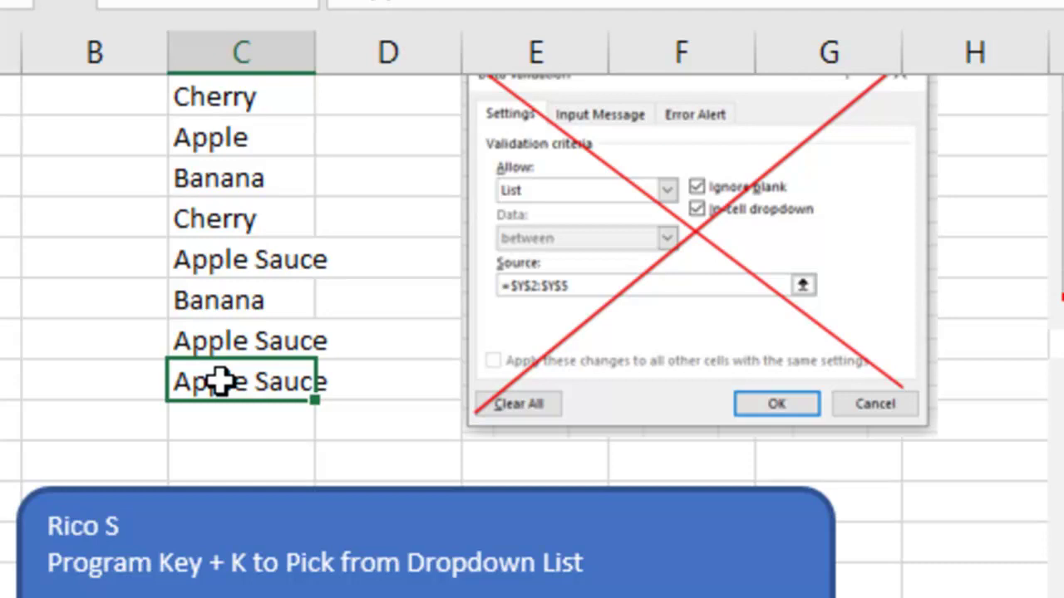
# - Fill C12 with Banana and C13 with Cherry from the Pick From Drop-down List
pyautogui.press('Return')
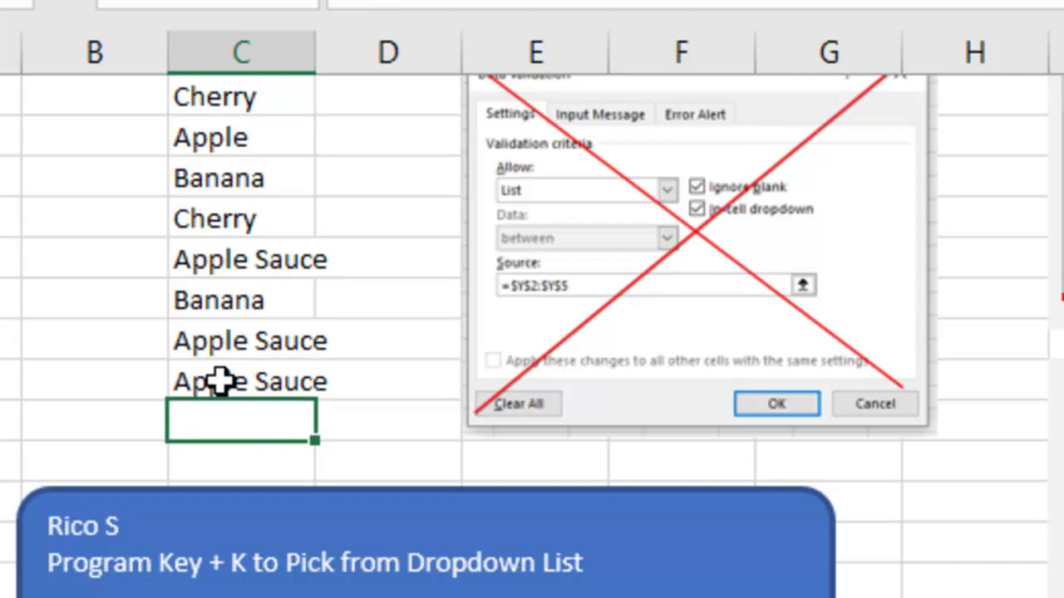
pyautogui.press('Menu')
pyautogui.press('k')
pyautogui.press('Down')
pyautogui.press('Down')
pyautogui.press('Down')
pyautogui.press('Return')
pyautogui.press('Return')
pyautogui.press('Menu')
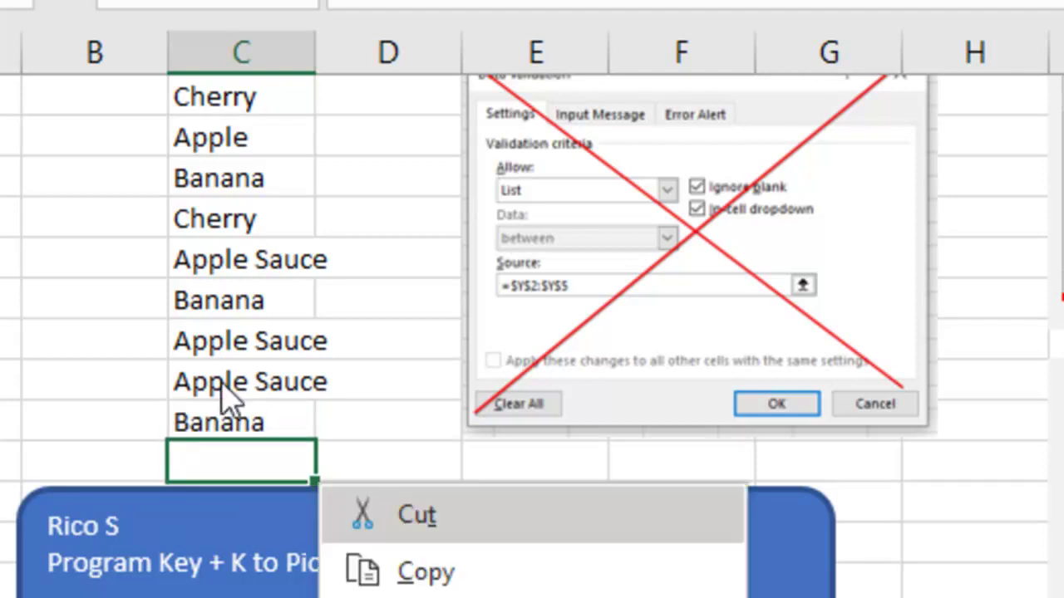
pyautogui.press('k')
pyautogui.press('Down')
pyautogui.press('Down')
pyautogui.press('Down')
pyautogui.press('Down')
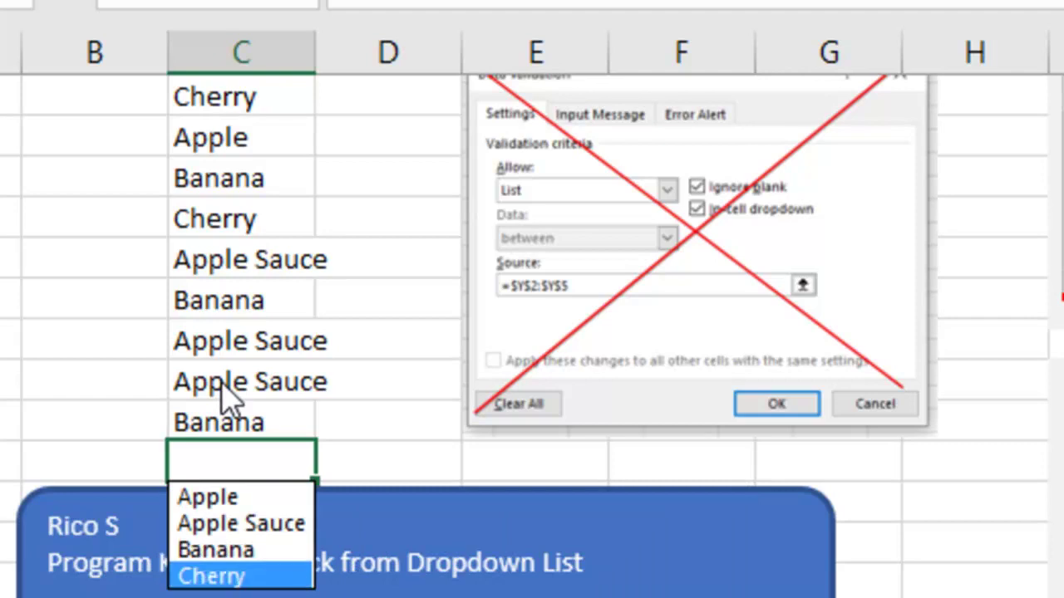
pyautogui.press('Return')
pyautogui.press('Return')
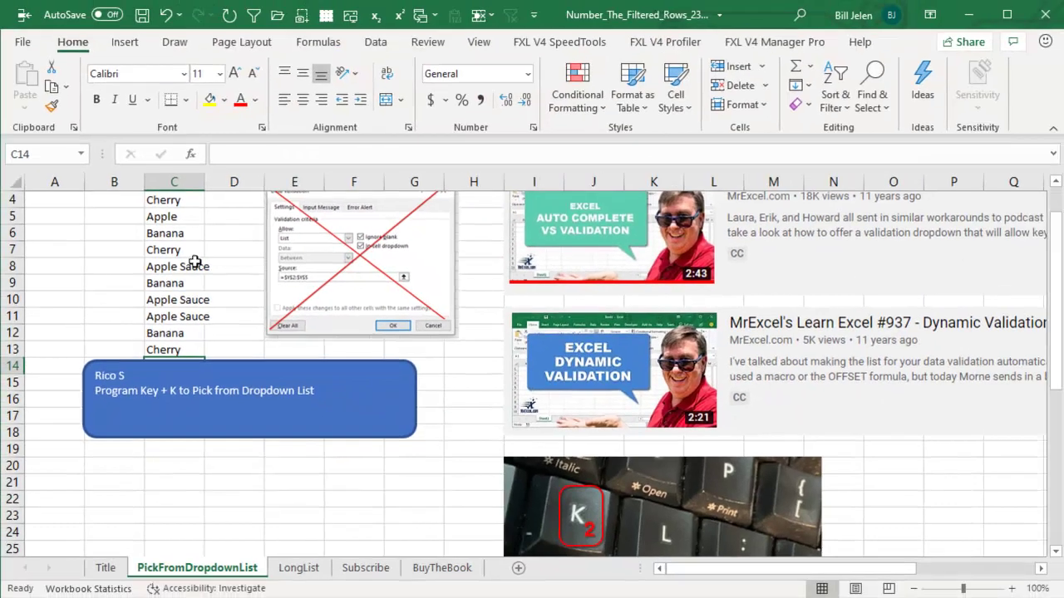
# - Open C24's right-click menu, close it unused, and scroll down to the keyboard photo
pyautogui.rightClick(169, 535)
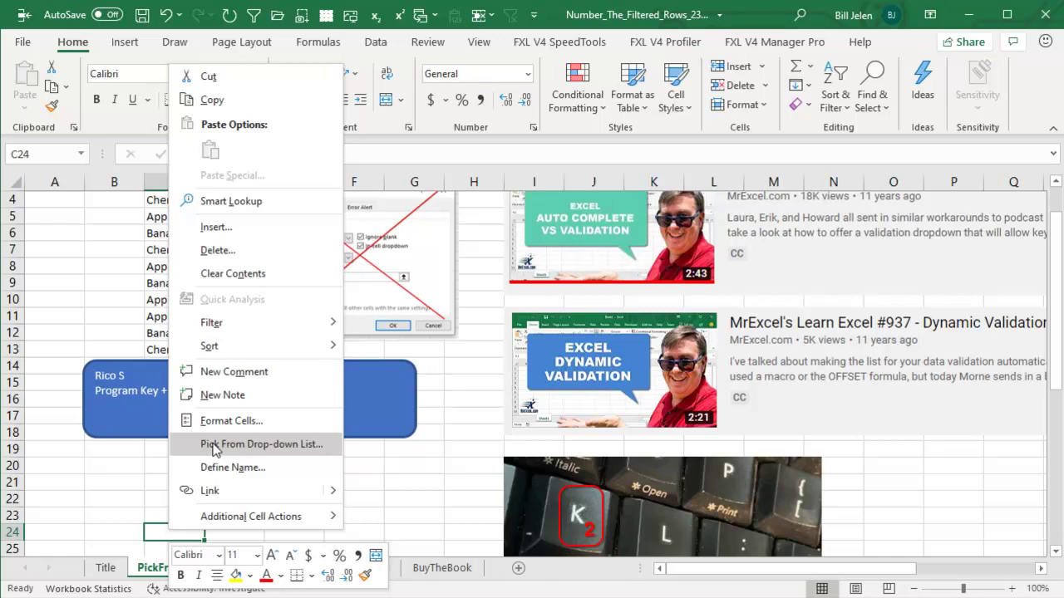
pyautogui.press('Escape')
pyautogui.scroll(-5, 856, 453)
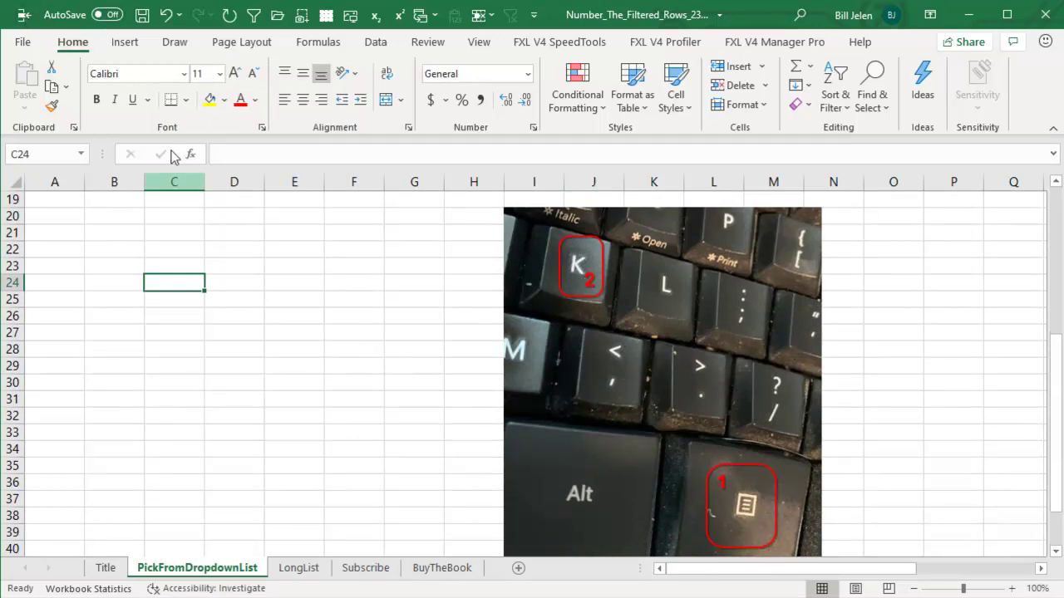
pyautogui.rightClick(166, 14)
pyautogui.click(235, 50)
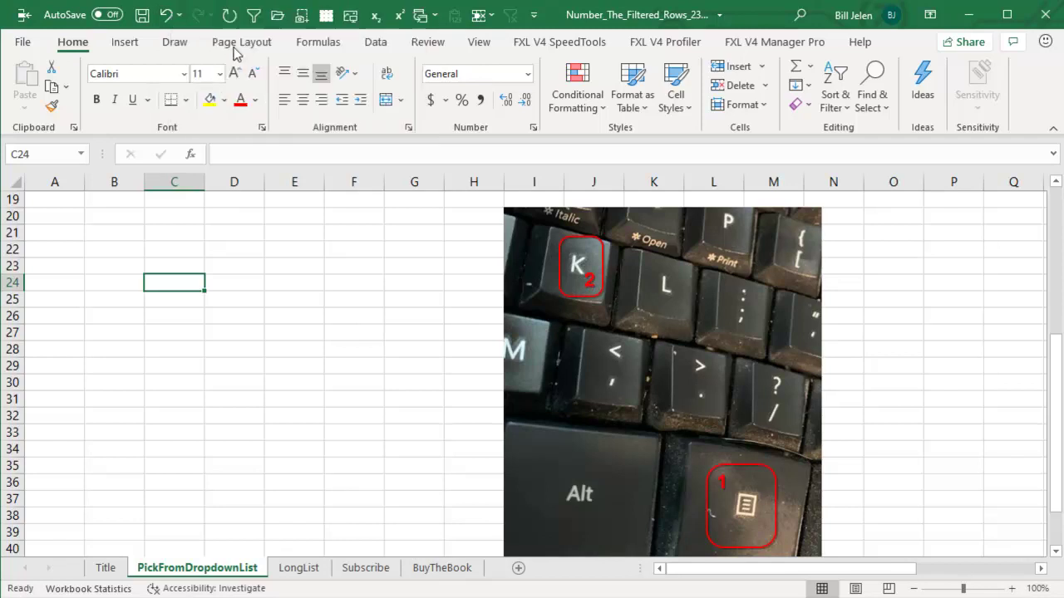
pyautogui.click(540, 114)
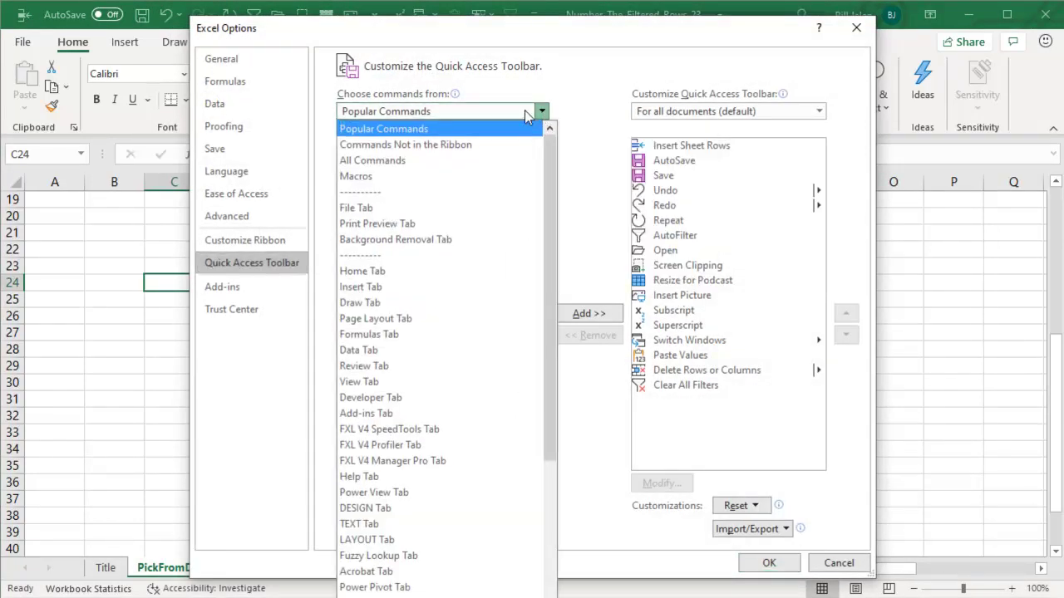
pyautogui.press('Escape')
pyautogui.press('Down')
pyautogui.press('Down')
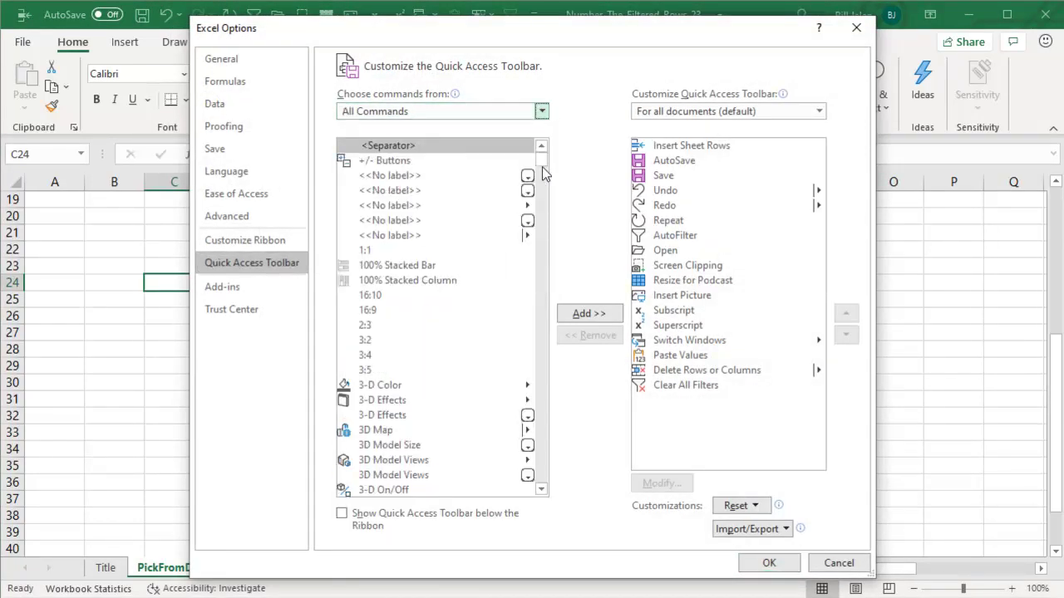
pyautogui.moveTo(541, 171); pyautogui.dragTo(554, 369)
pyautogui.scroll(-18, 474, 377)
pyautogui.scroll(-11, 474, 381)
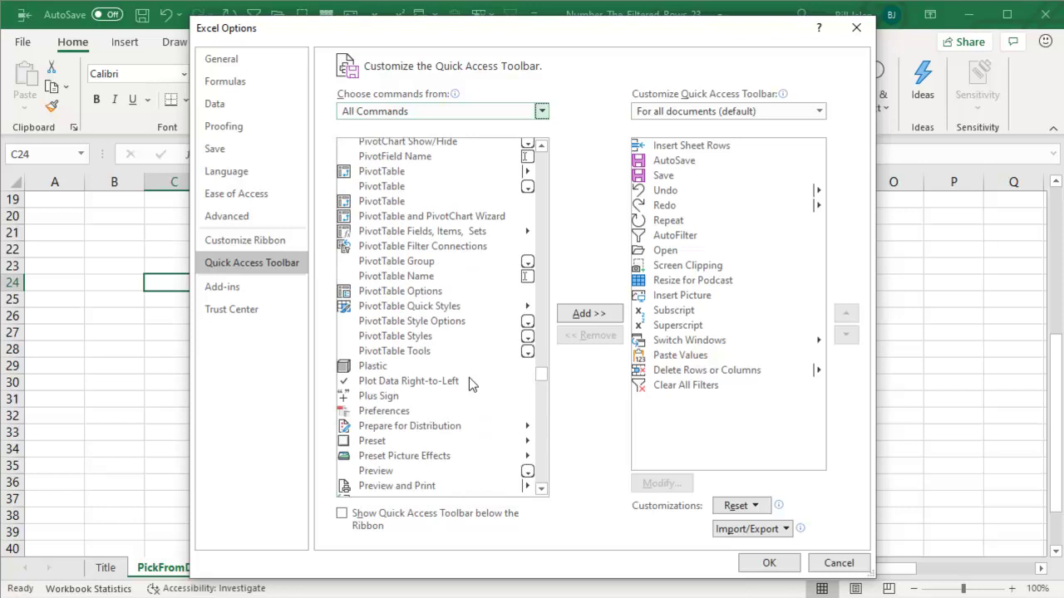
pyautogui.scroll(7, 469, 377)
pyautogui.scroll(2, 466, 380)
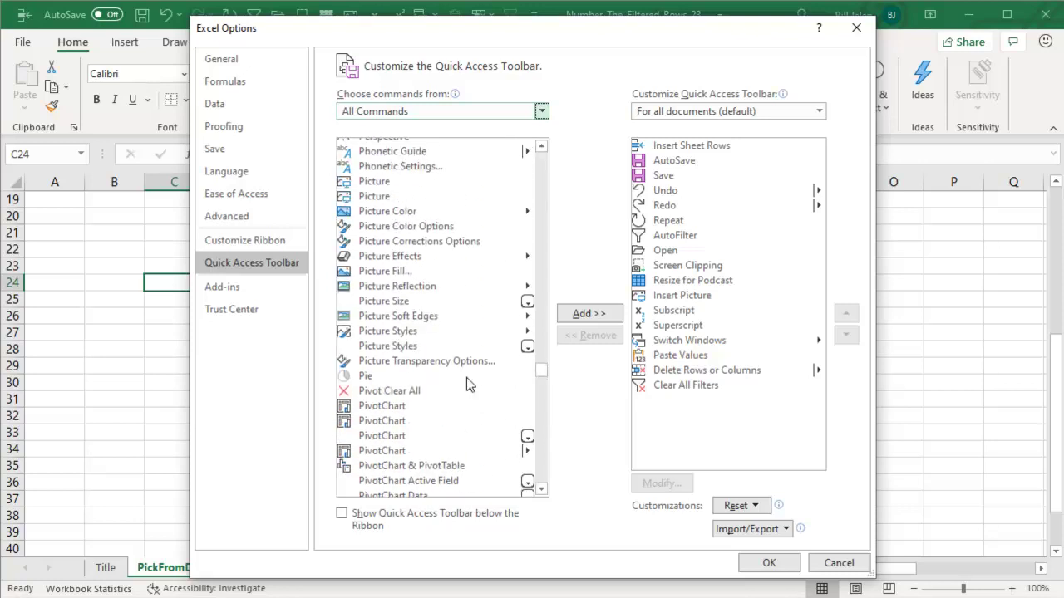
pyautogui.scroll(3, 463, 372)
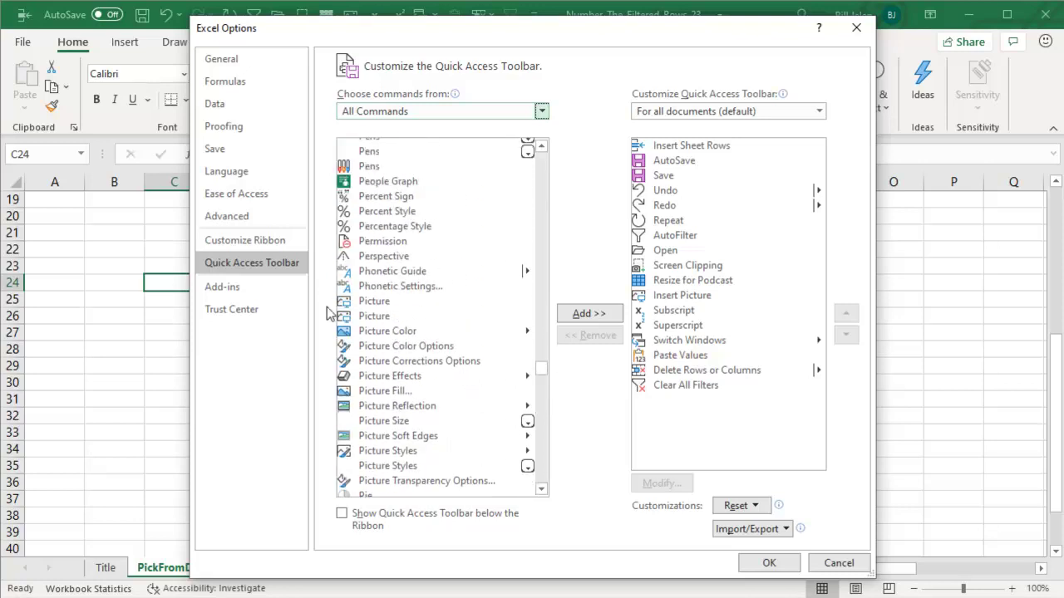
# - Close the settings without changes and switch to the LongList sheet
pyautogui.click(836, 562)
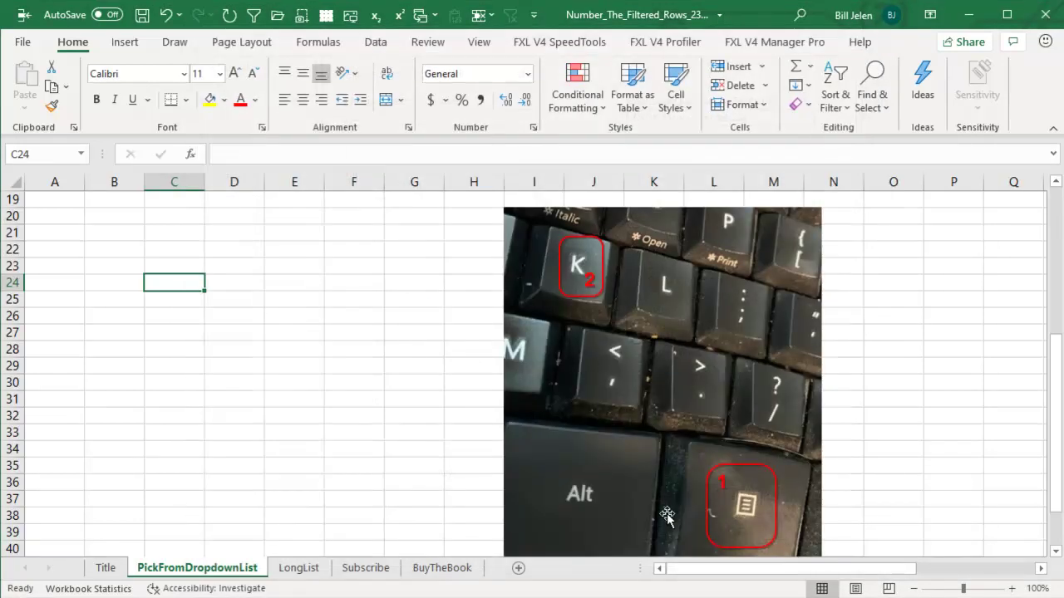
pyautogui.scroll(6, 184, 233)
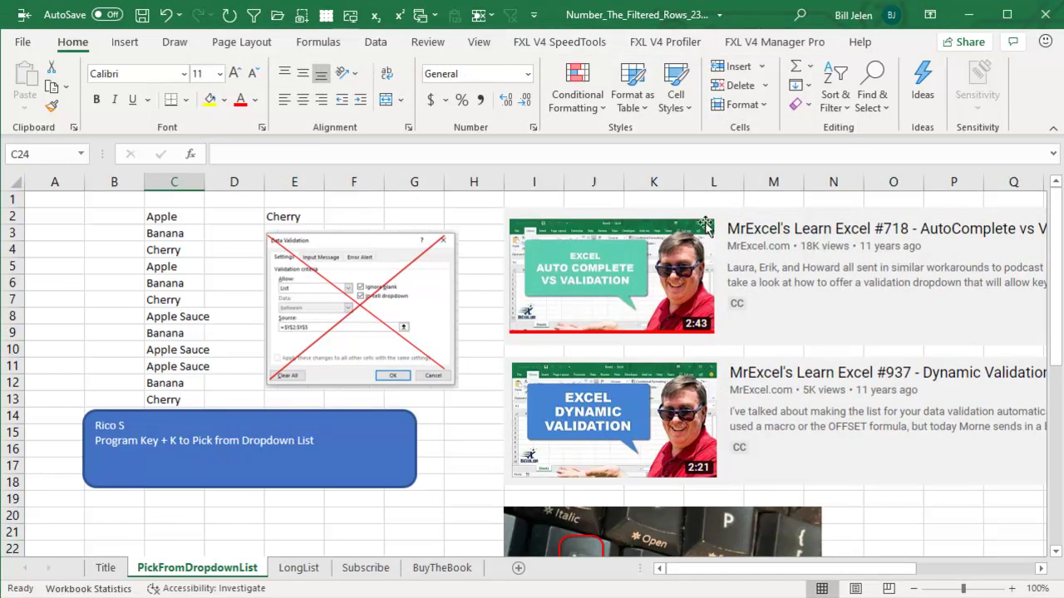
pyautogui.click(299, 572)
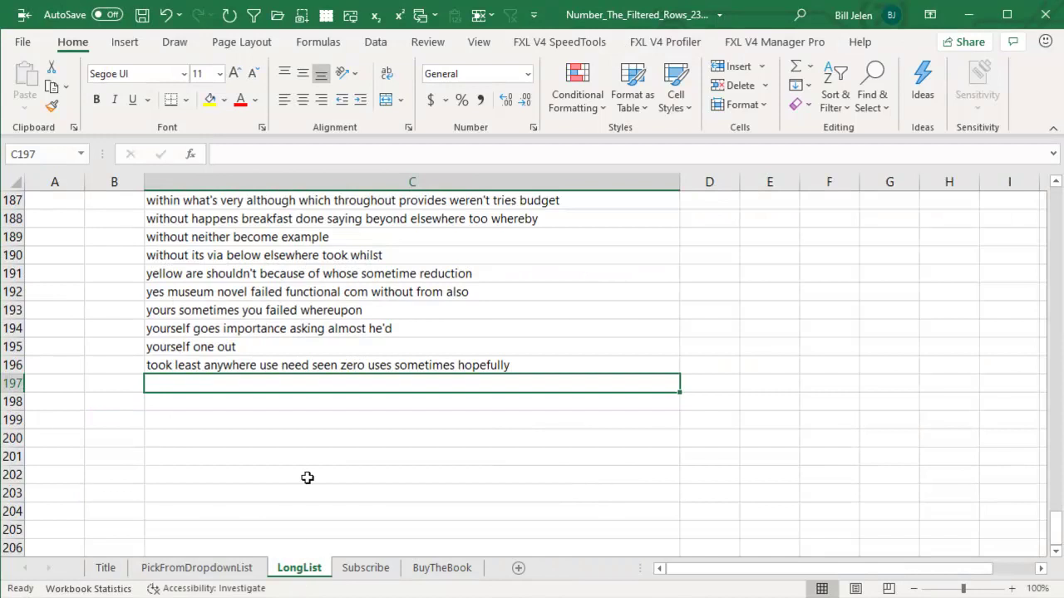
# - Check the phrase list's extent with Ctrl+Up/Down and move to blank cell C197
pyautogui.click(190, 349)
pyautogui.hotkey('ctrl', 'Up')
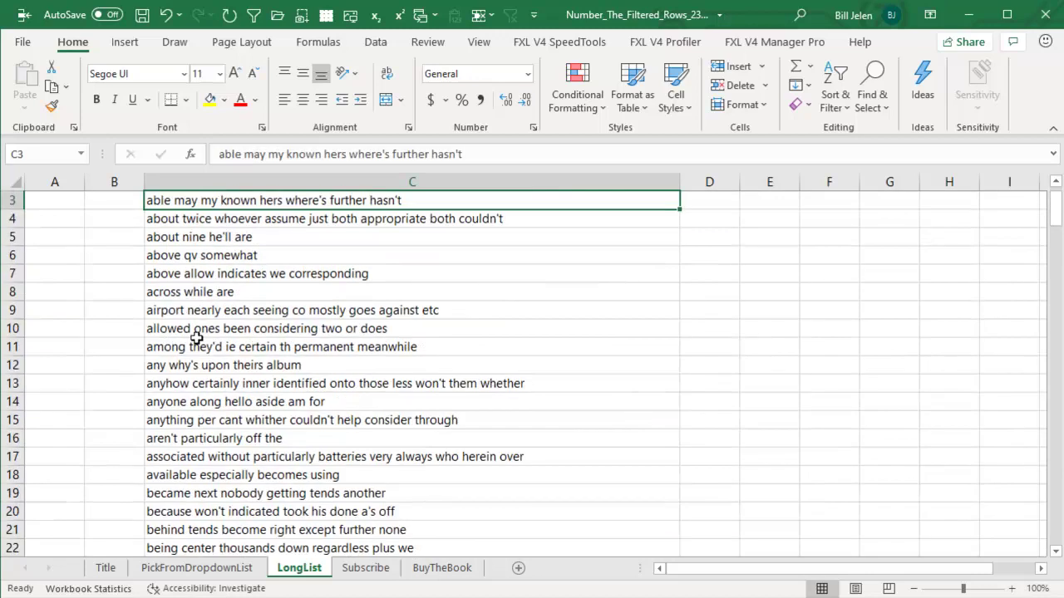
pyautogui.hotkey('ctrl', 'Down')
pyautogui.press('Down')
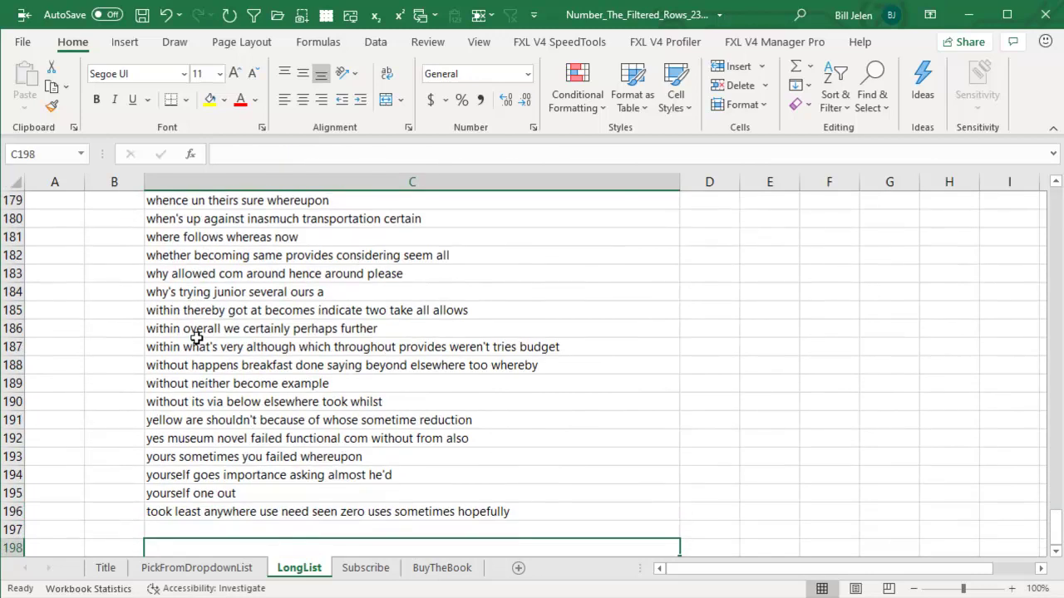
pyautogui.press('Up')
pyautogui.press('Down')
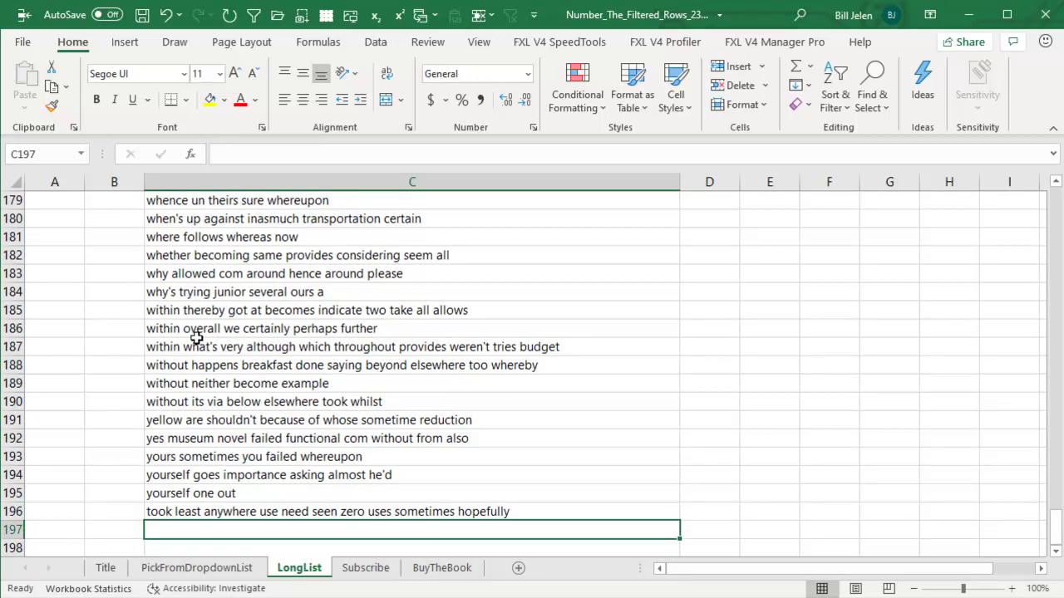
pyautogui.scroll(-3, 304, 321)
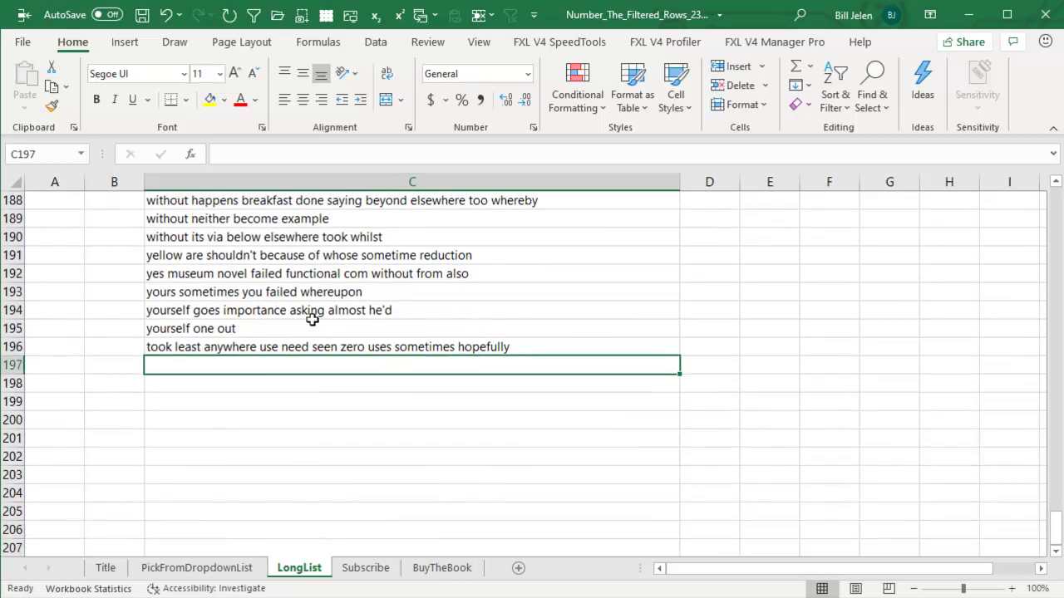
# - Use Alt+Down's pick list to put 'within overall we certainly perhaps further' in C197
pyautogui.hotkey('alt', 'Down')
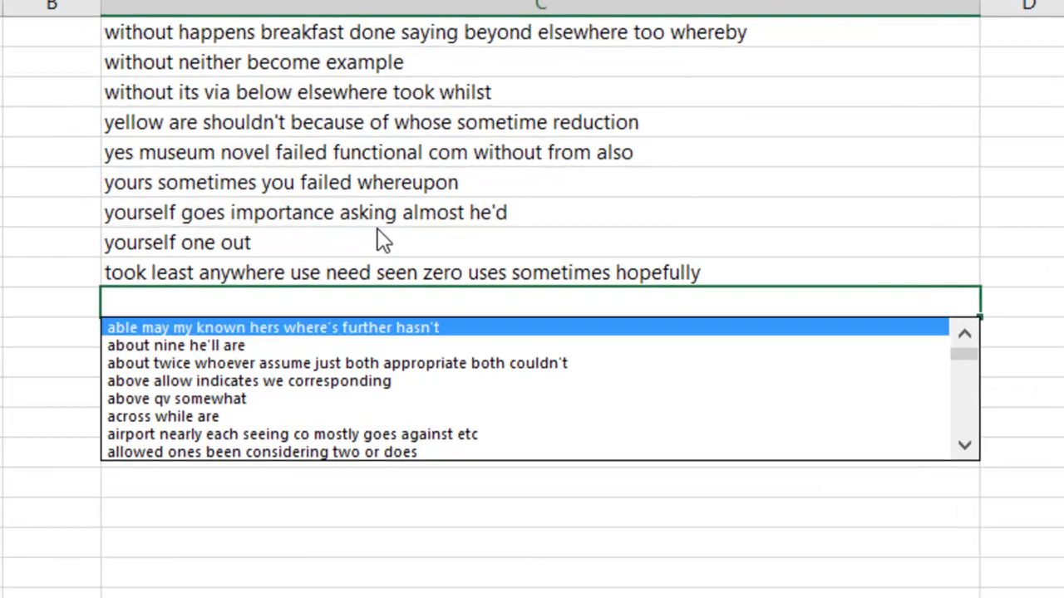
pyautogui.press('Down')
pyautogui.press('Down')
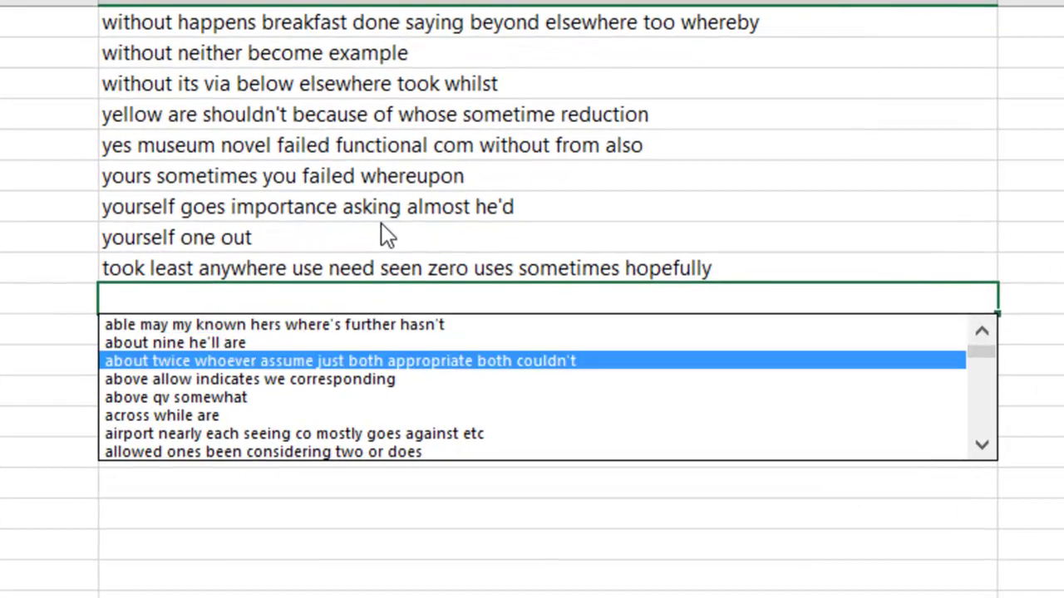
pyautogui.press('Down')
pyautogui.press('Down')
pyautogui.press('Down')
pyautogui.press('Down')
pyautogui.press('Down')
pyautogui.press('Down')
pyautogui.press('Down')
pyautogui.press('Down')
pyautogui.press('Down')
pyautogui.press('Down')
pyautogui.press('Down')
pyautogui.press('Down')
pyautogui.press('Down')
pyautogui.press('Down')
pyautogui.press('Down')
pyautogui.press('Down')
pyautogui.press('Down')
pyautogui.press('Down')
pyautogui.press('Down')
pyautogui.press('Down')
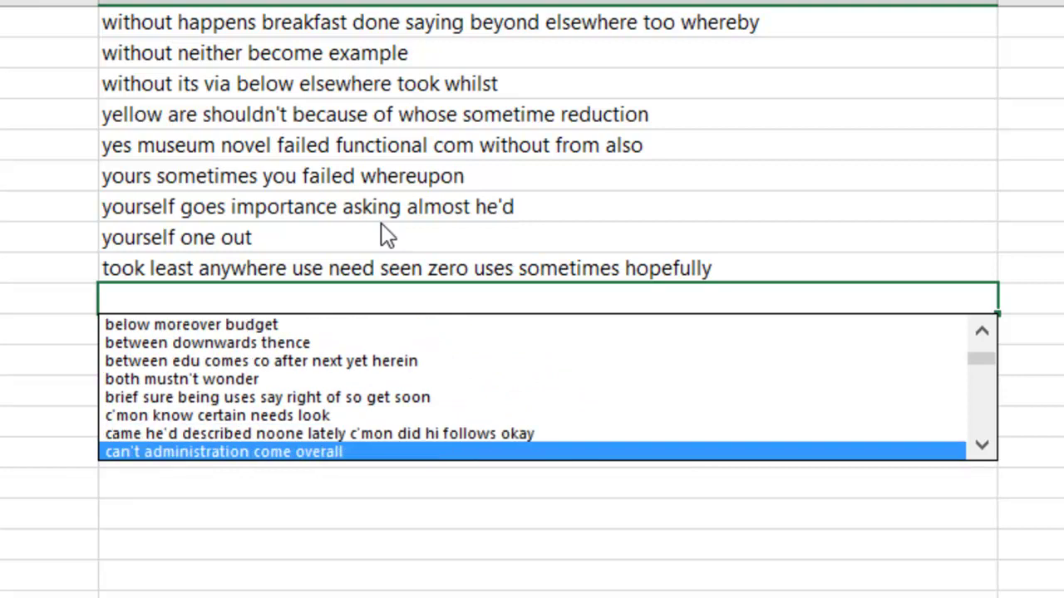
pyautogui.press('Down')
pyautogui.press('Down')
pyautogui.press('Down')
pyautogui.press('Down')
pyautogui.press('Down')
pyautogui.press('Down')
pyautogui.press('Down')
pyautogui.press('Down')
pyautogui.press('Down')
pyautogui.press('Down')
pyautogui.press('Down')
pyautogui.press('Down')
pyautogui.press('Down')
pyautogui.press('Down')
pyautogui.press('Down')
pyautogui.press('Down')
pyautogui.press('Down')
pyautogui.press('Down')
pyautogui.press('Down')
pyautogui.press('Down')
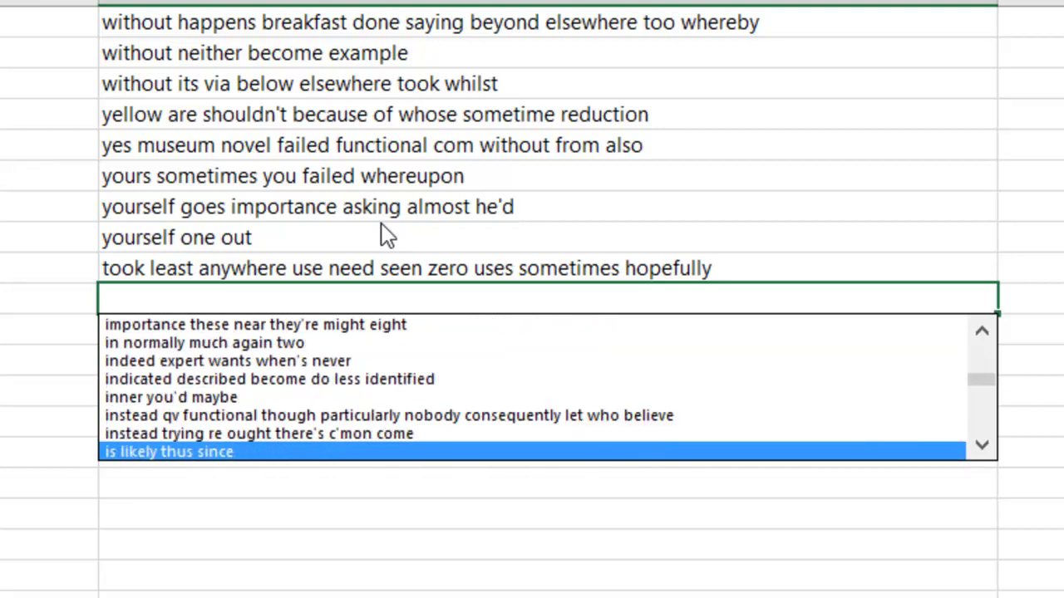
pyautogui.press('Down')
pyautogui.press('Down')
pyautogui.press('Down')
pyautogui.press('Down')
pyautogui.press('Down')
pyautogui.press('Down')
pyautogui.press('Down')
pyautogui.press('Down')
pyautogui.press('Down')
pyautogui.press('Down')
pyautogui.press('Down')
pyautogui.press('Down')
pyautogui.press('Down')
pyautogui.press('Down')
pyautogui.press('Down')
pyautogui.press('Down')
pyautogui.press('Down')
pyautogui.press('Down')
pyautogui.press('Down')
pyautogui.press('Down')
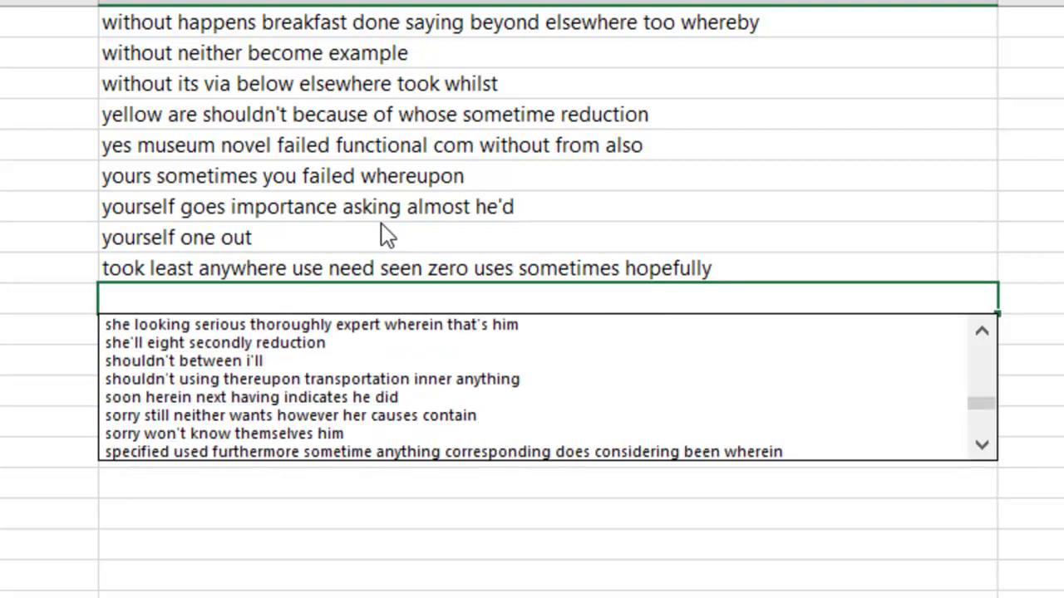
pyautogui.press('Down')
pyautogui.press('Down')
pyautogui.press('Down')
pyautogui.press('Down')
pyautogui.press('Down')
pyautogui.press('Down')
pyautogui.press('Down')
pyautogui.press('Down')
pyautogui.press('Down')
pyautogui.press('Down')
pyautogui.press('Down')
pyautogui.press('Down')
pyautogui.press('Down')
pyautogui.press('Down')
pyautogui.press('Down')
pyautogui.press('Down')
pyautogui.press('Down')
pyautogui.press('Down')
pyautogui.press('Down')
pyautogui.press('Down')
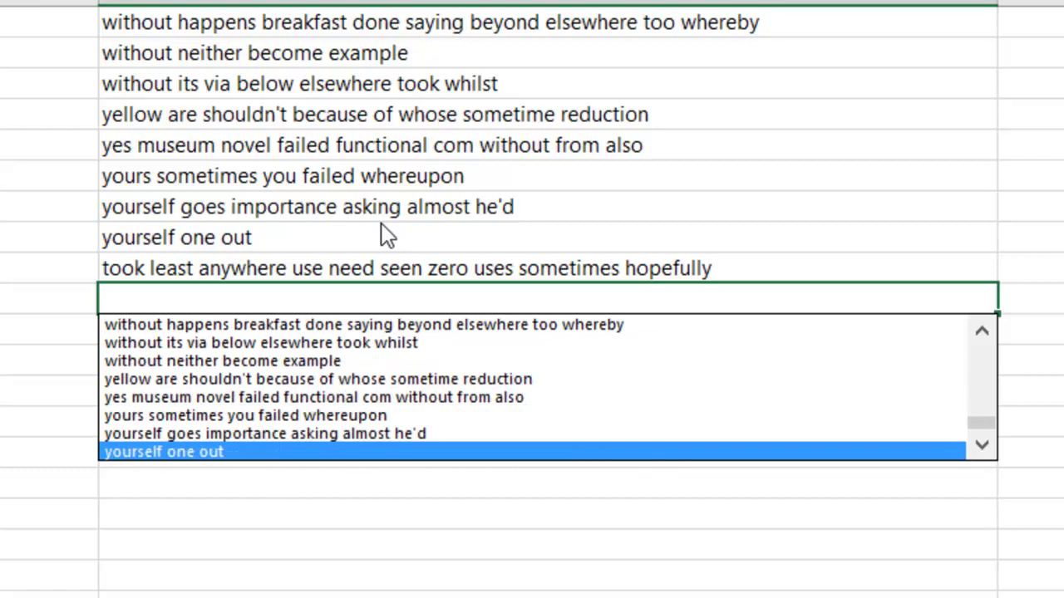
pyautogui.press('Up')
pyautogui.press('Up')
pyautogui.press('Up')
pyautogui.press('Up')
pyautogui.press('Up')
pyautogui.press('Up')
pyautogui.press('Up')
pyautogui.press('Up')
pyautogui.press('Up')
pyautogui.press('Up')
pyautogui.press('Return')
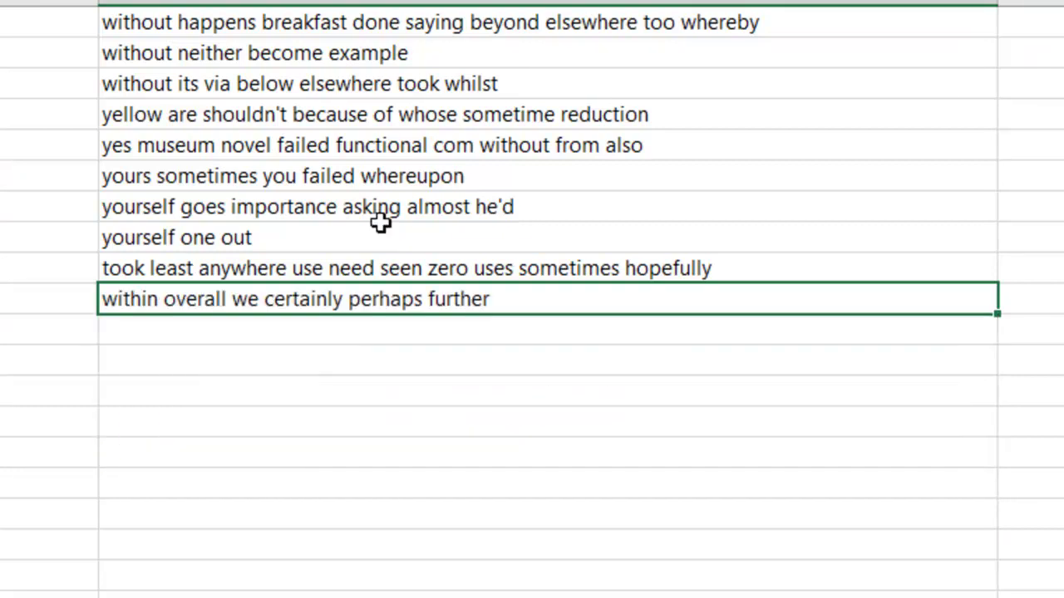
pyautogui.press('Down')
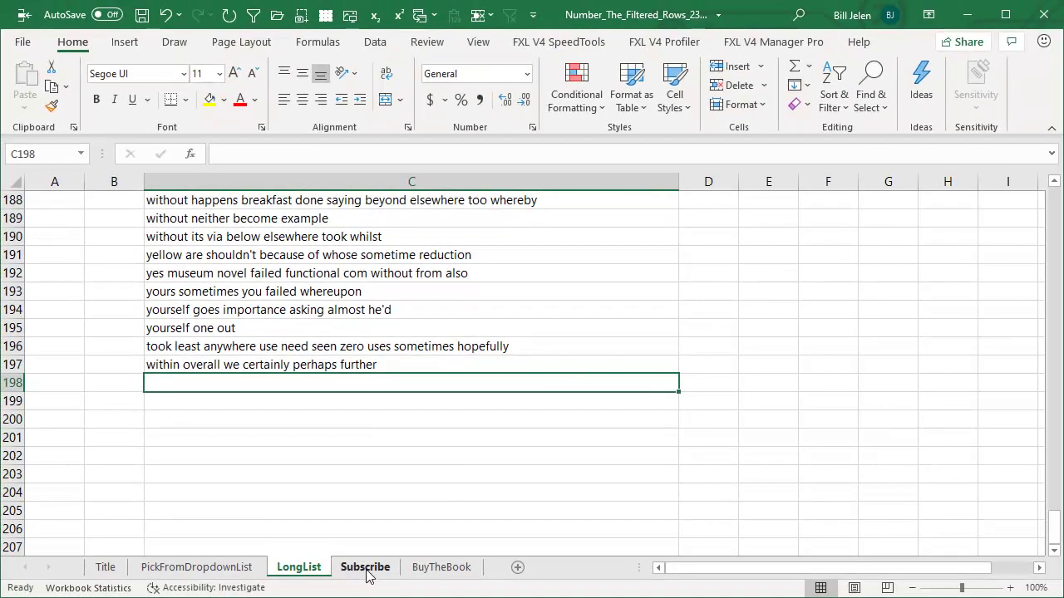
# - Pass through the Subscribe sheet to the BuyTheBook sheet with the MrExcel 20/20 cover
pyautogui.click(368, 569)
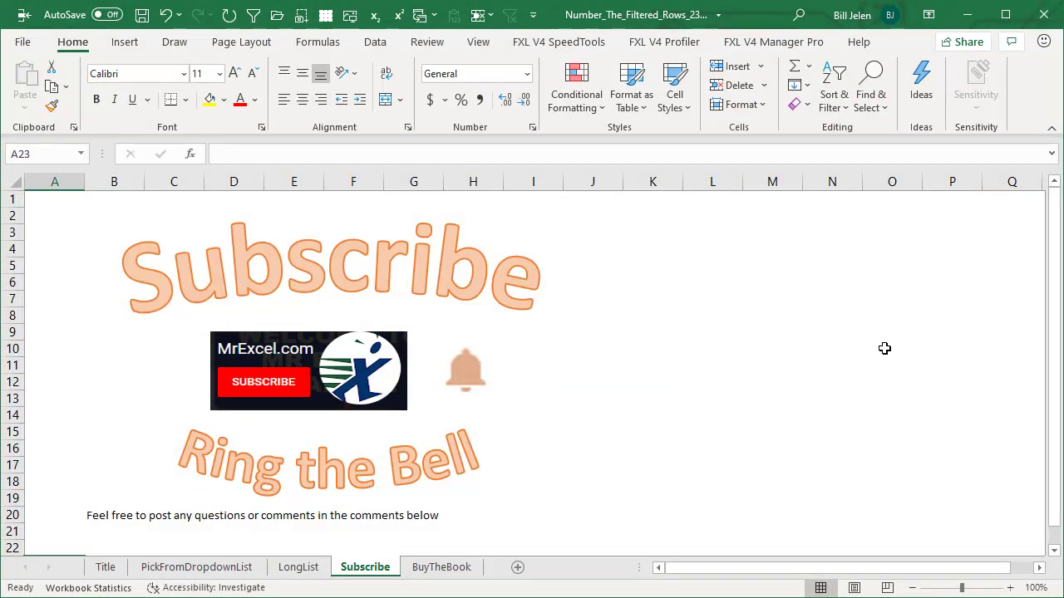
pyautogui.click(432, 570)
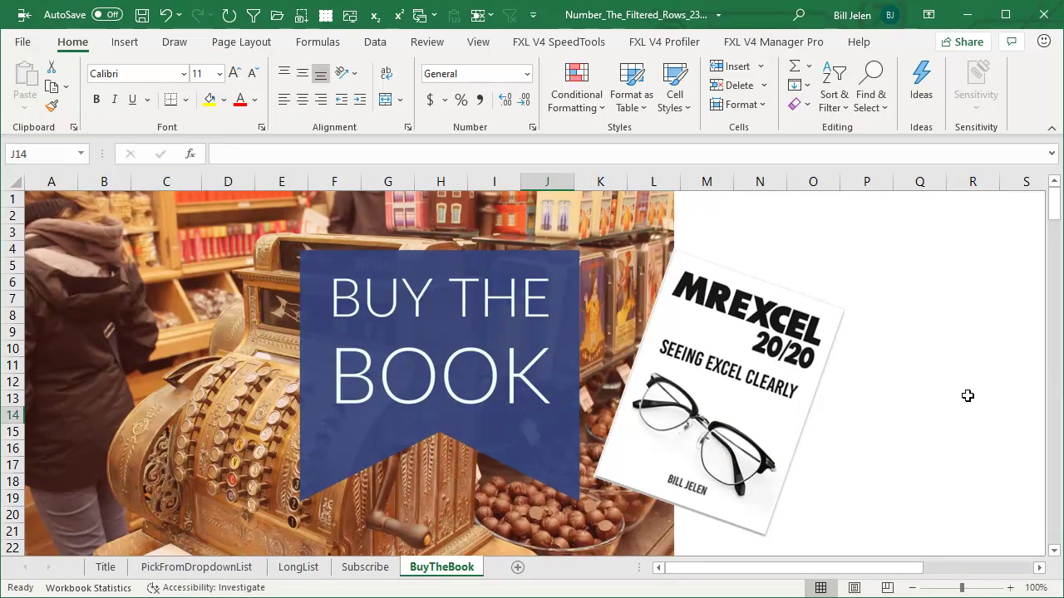